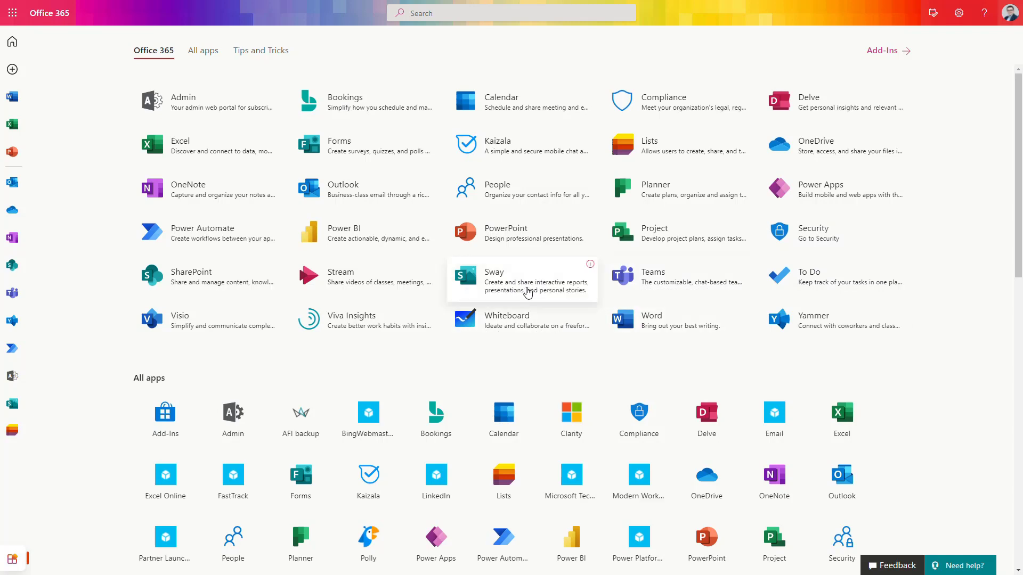
Launch Sway and preview the Business presentation template, from Main Point to Conclusion
left_click(555, 280)
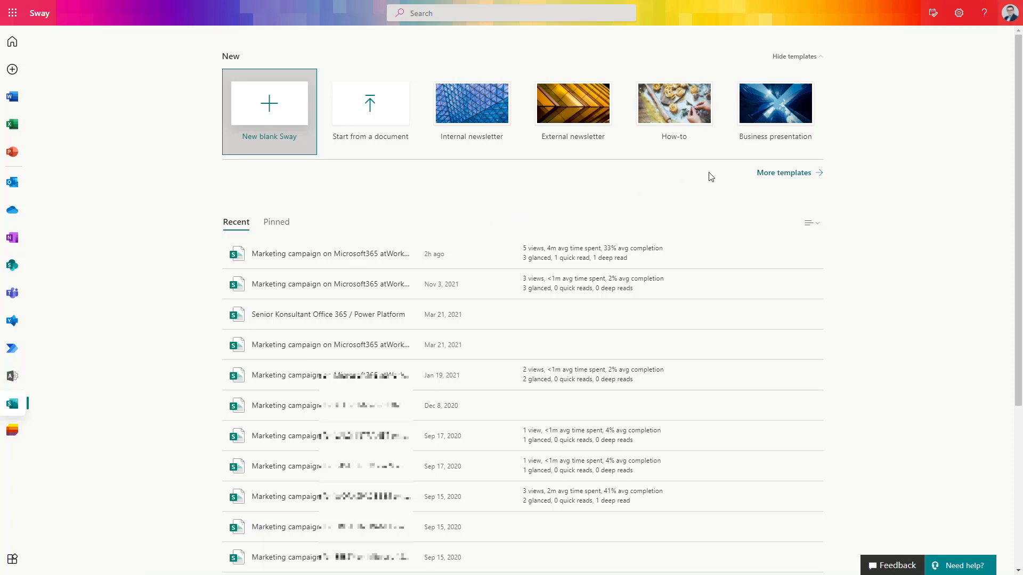
scroll(773, 180, "down", 3)
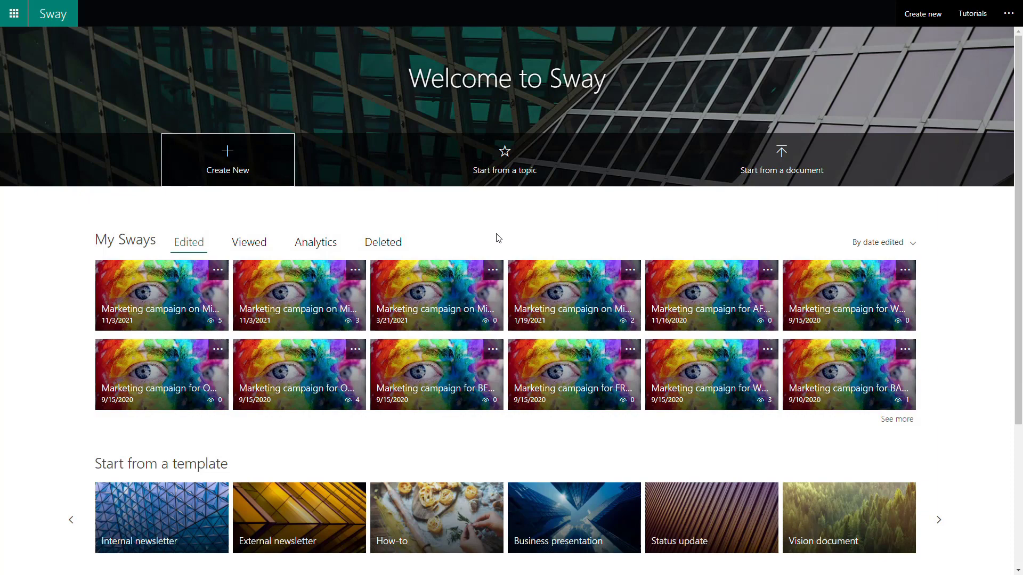
scroll(497, 238, "down", 1)
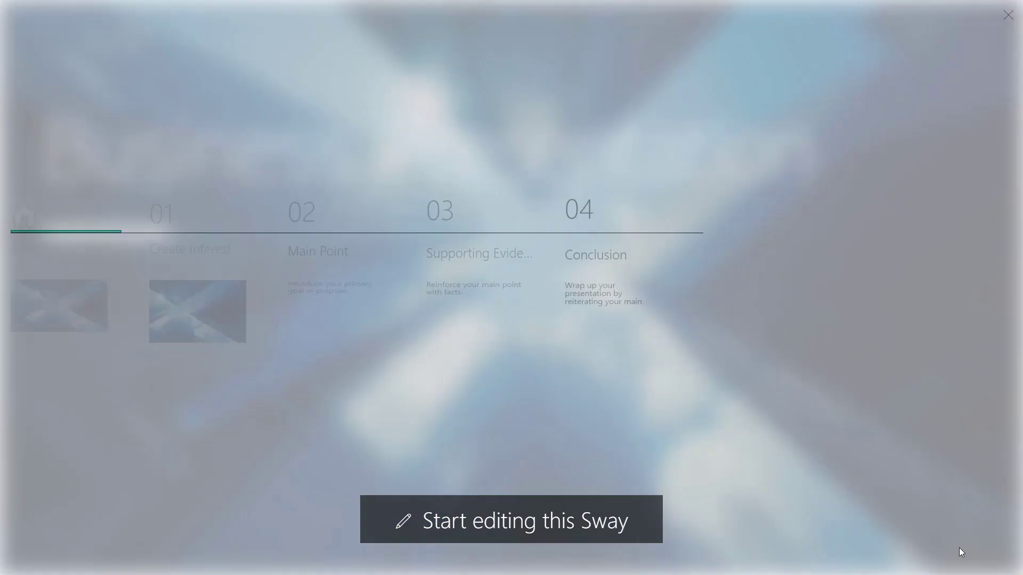
View Create Interest full screen, then use the overview to visit Main Point and Supporting Evidence
left_click(181, 305)
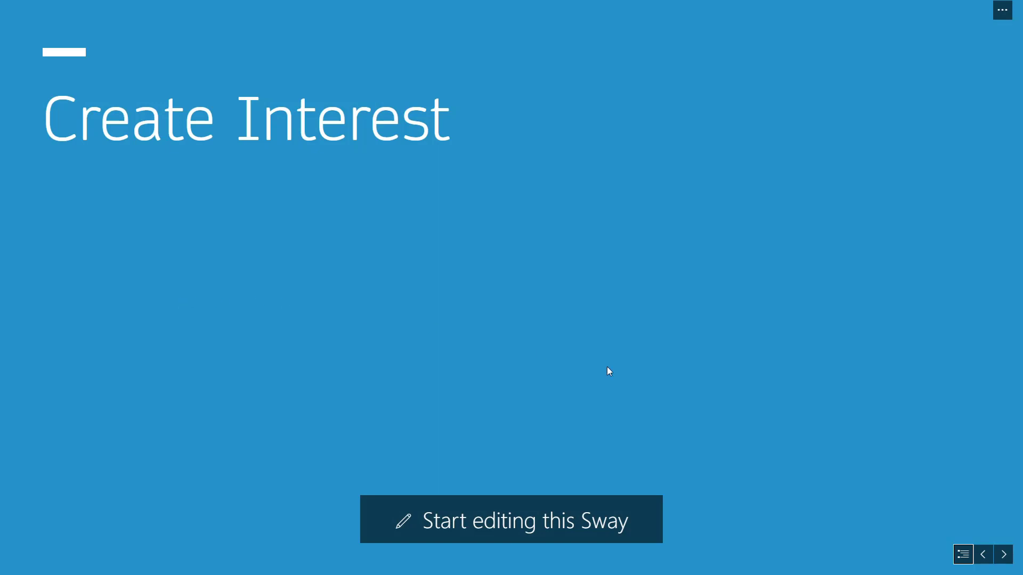
left_click(964, 555)
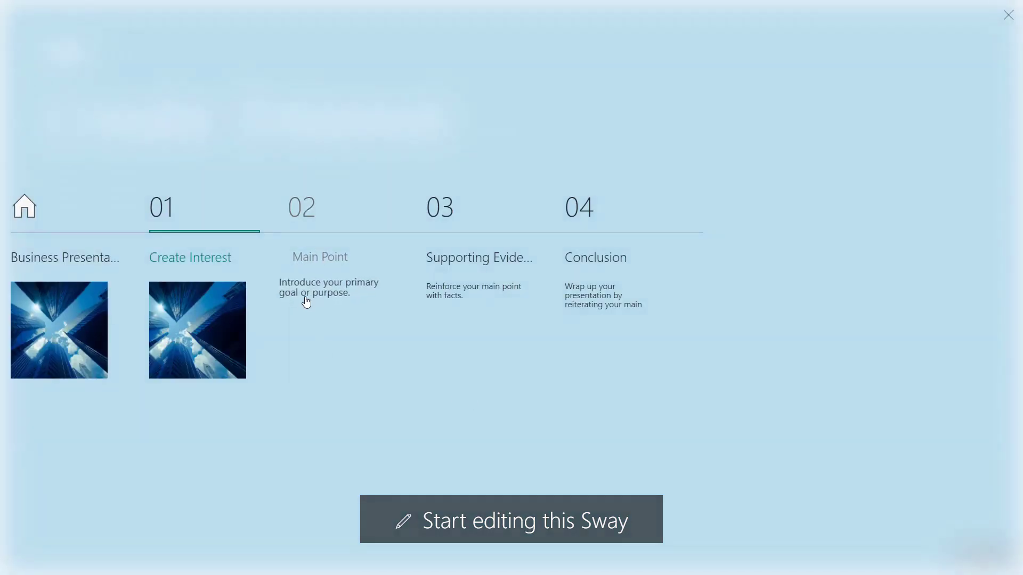
left_click(316, 293)
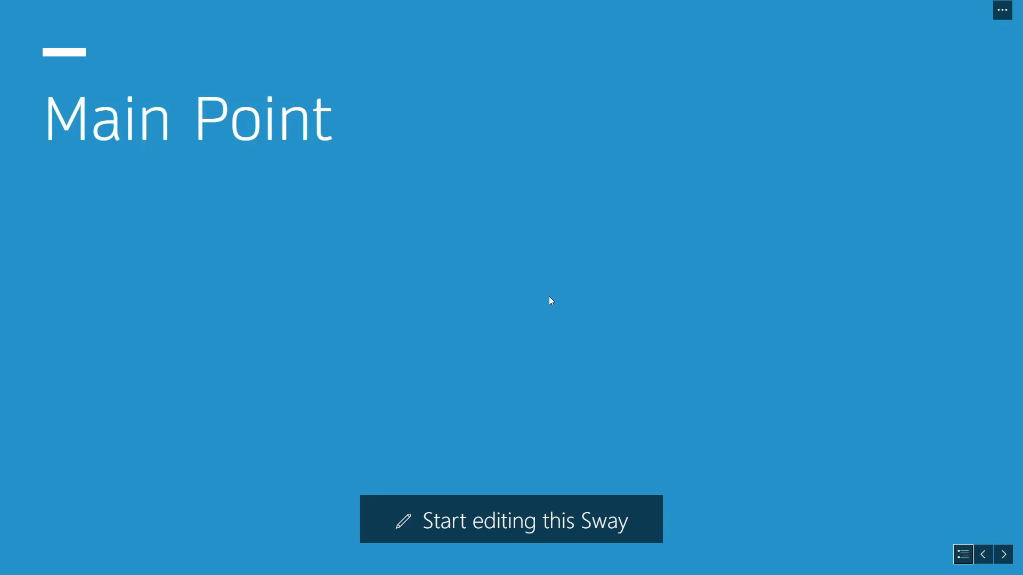
left_click(962, 555)
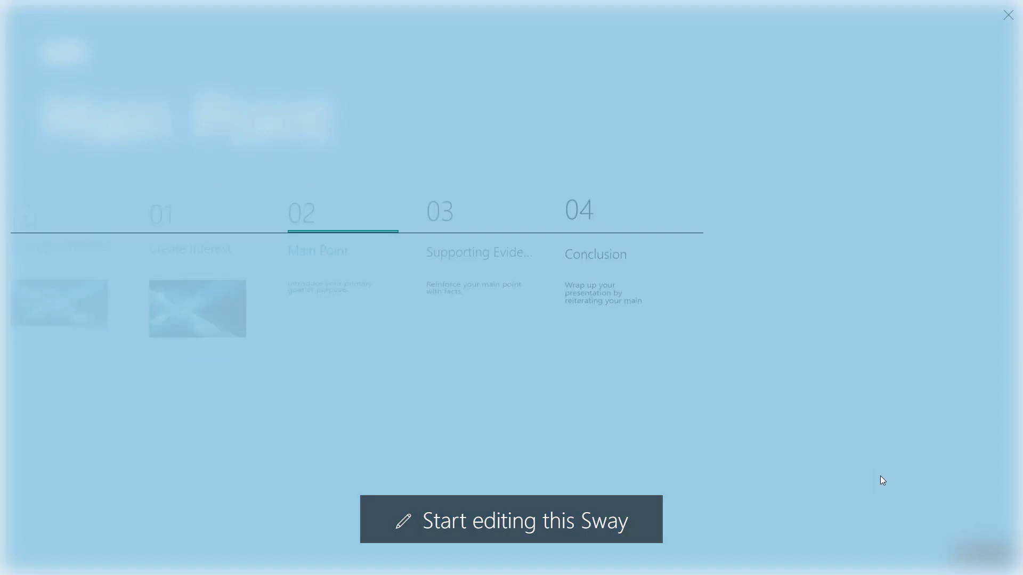
left_click(472, 292)
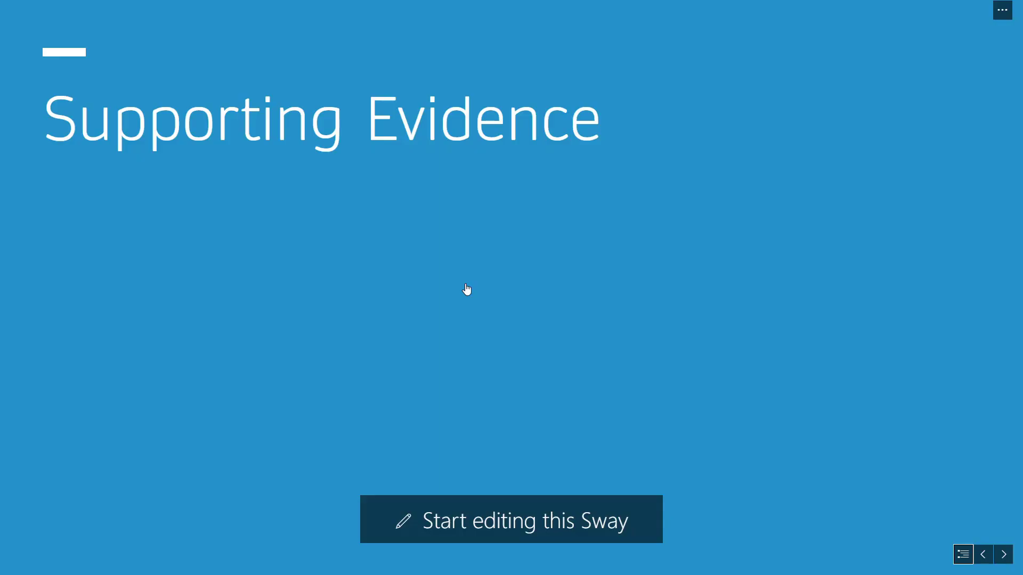
left_click(962, 555)
Jump to the Conclusion section (04) from the section overview
left_click(610, 303)
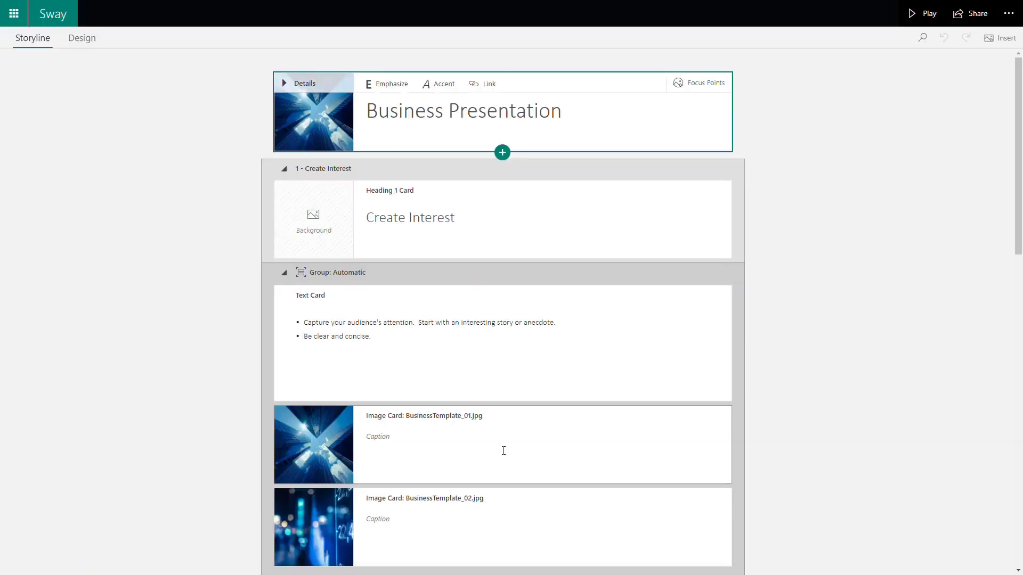
scroll(510, 435, "down", 1)
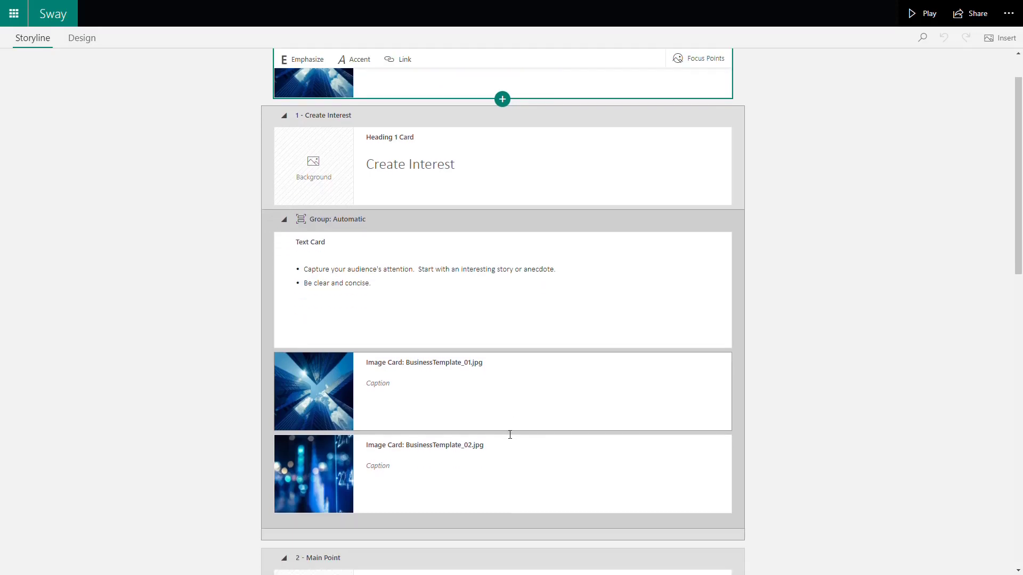
scroll(510, 435, "down", 1)
scroll(510, 436, "down", 3)
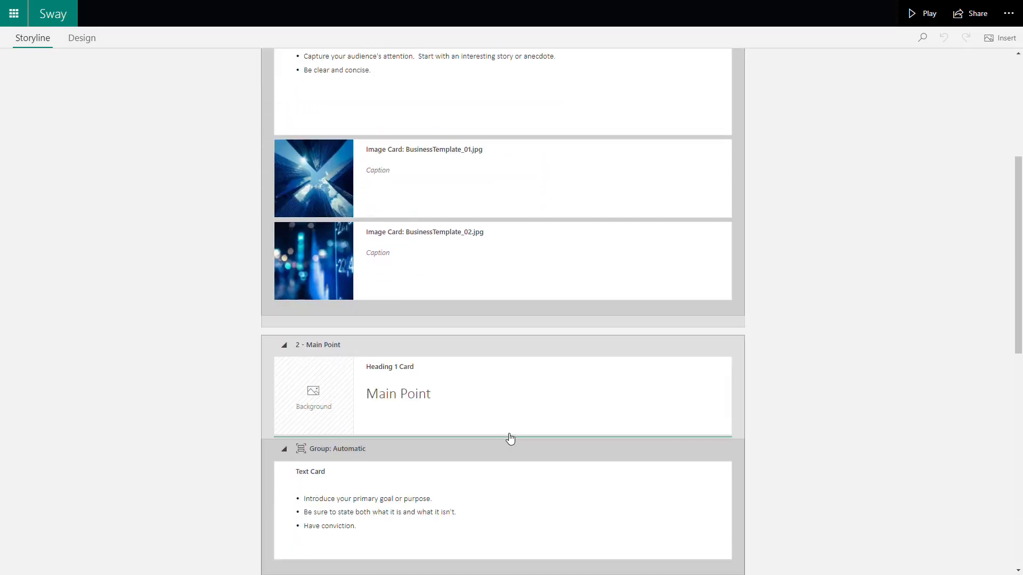
scroll(509, 439, "down", 2)
scroll(507, 442, "up", 3)
scroll(507, 443, "up", 3)
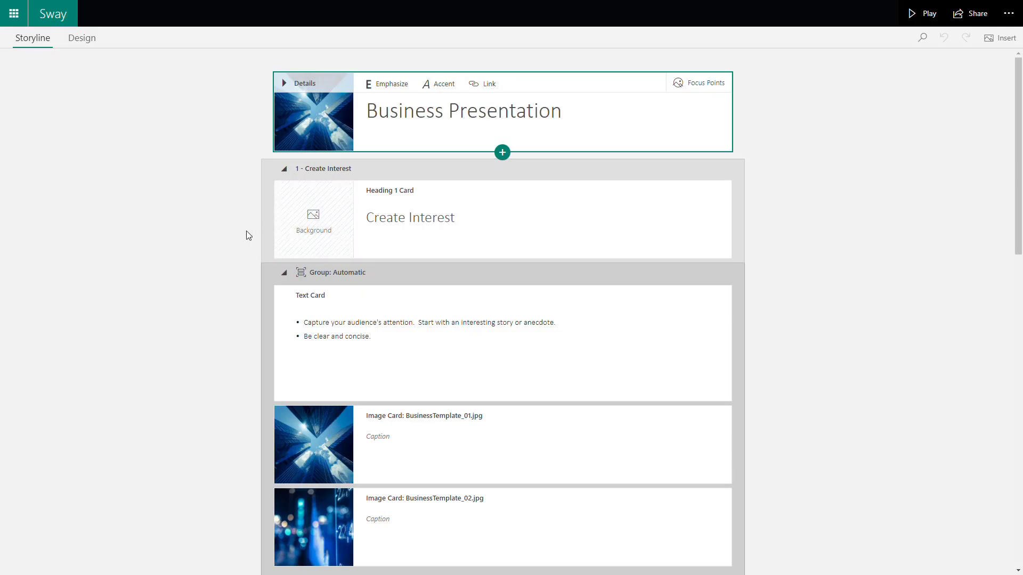
Return to the Sway home page and show the Analytics tab under My Sways
left_click(47, 18)
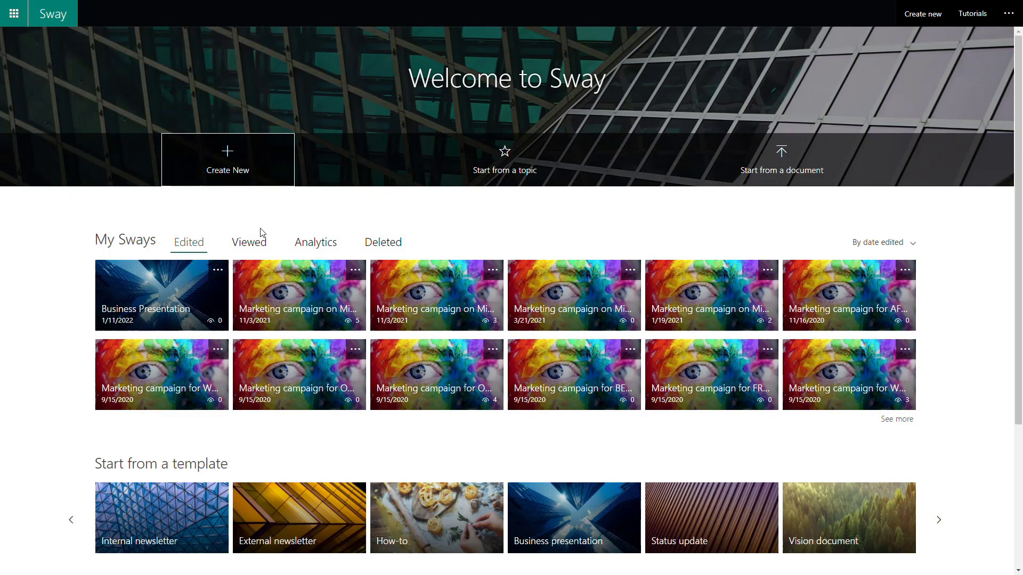
left_click(303, 243)
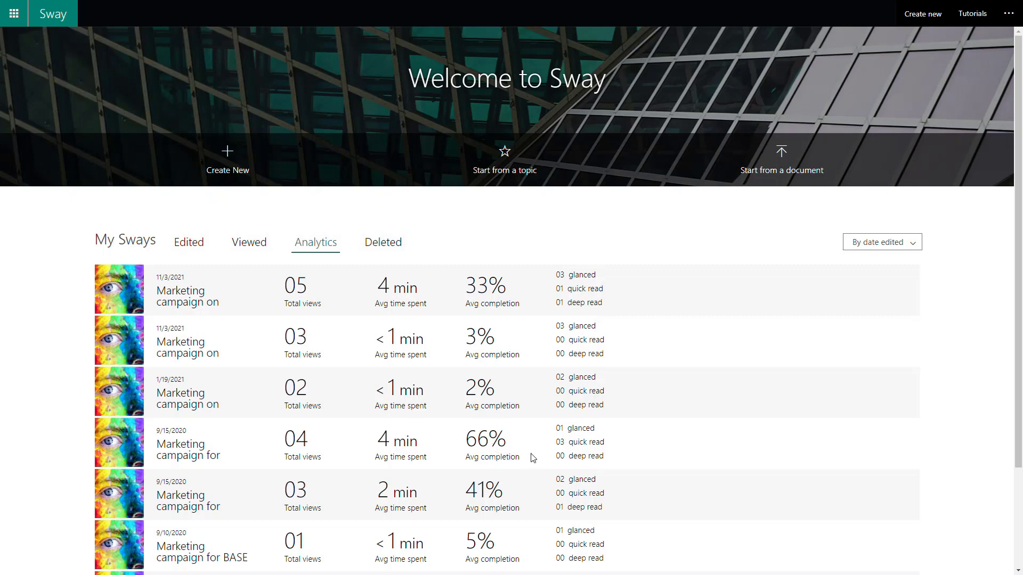
left_click(557, 308)
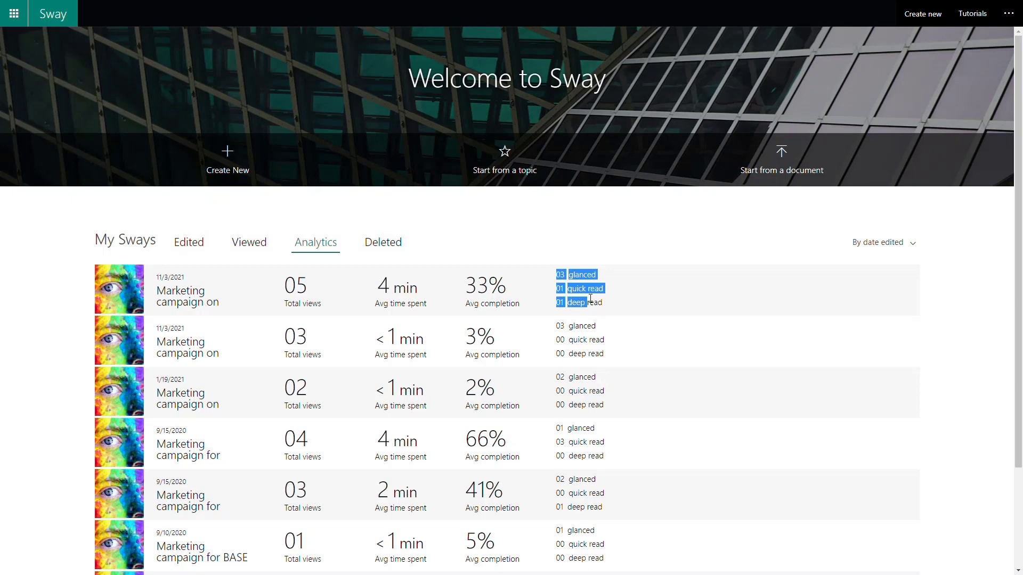
left_click_drag(558, 309, 610, 299)
left_click(612, 303)
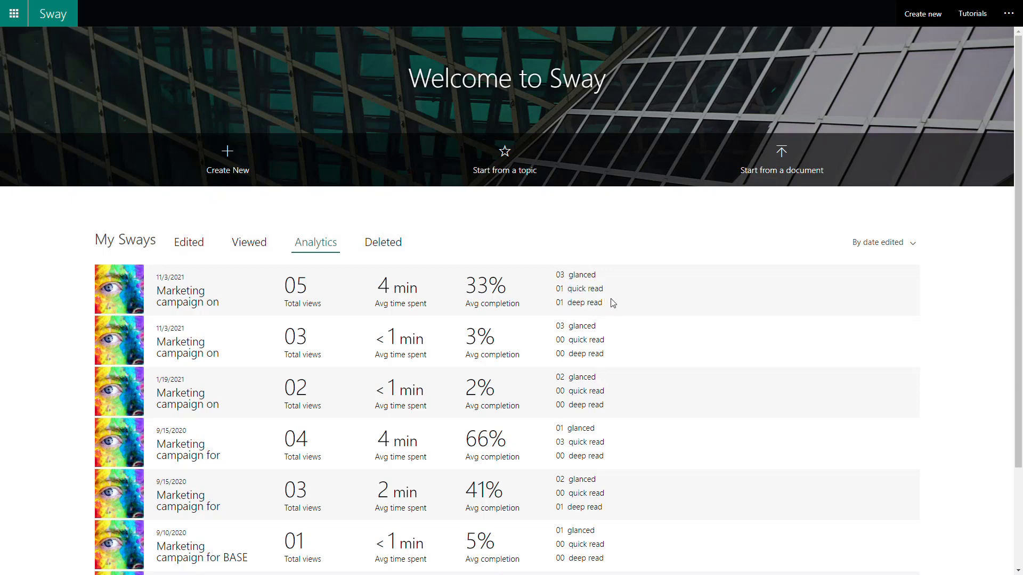